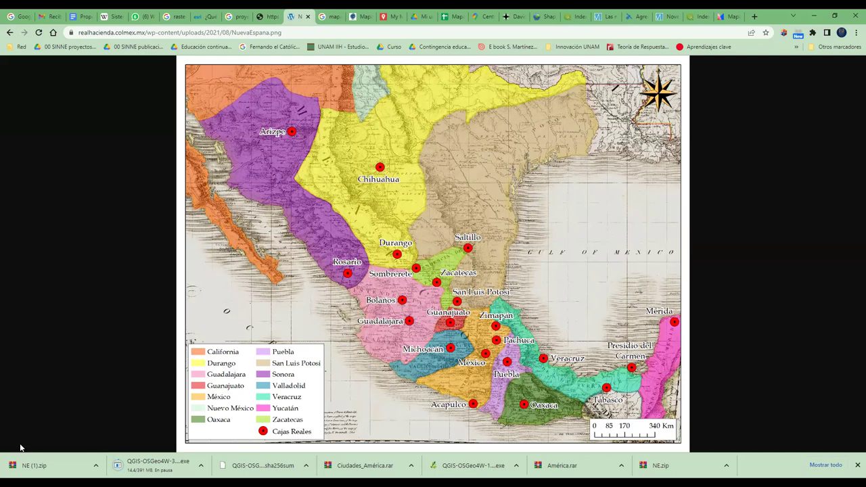
Step: Open the downloaded NE (1).zip archive and widen its name column to show the full file names
click(34, 465)
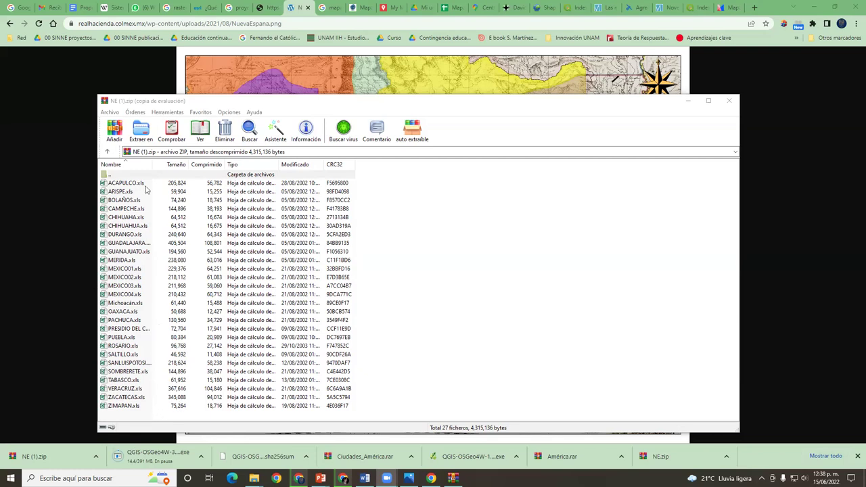
drag(151, 166, 190, 209)
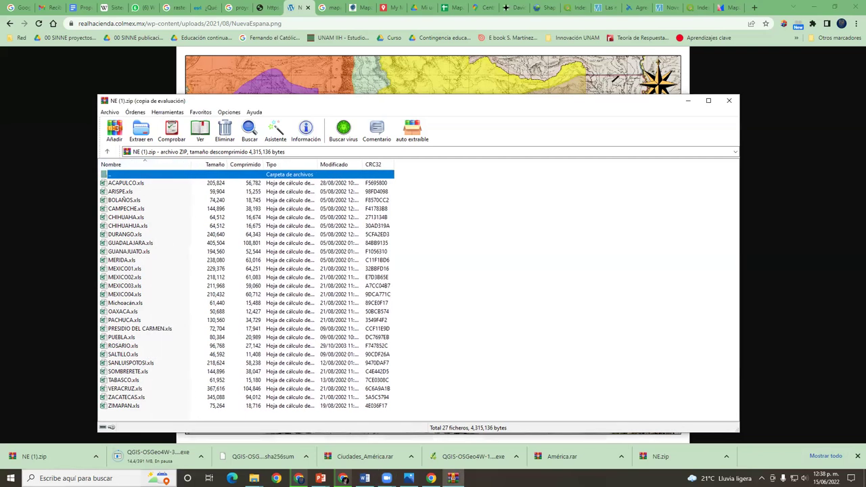
click(67, 479)
key(Escape)
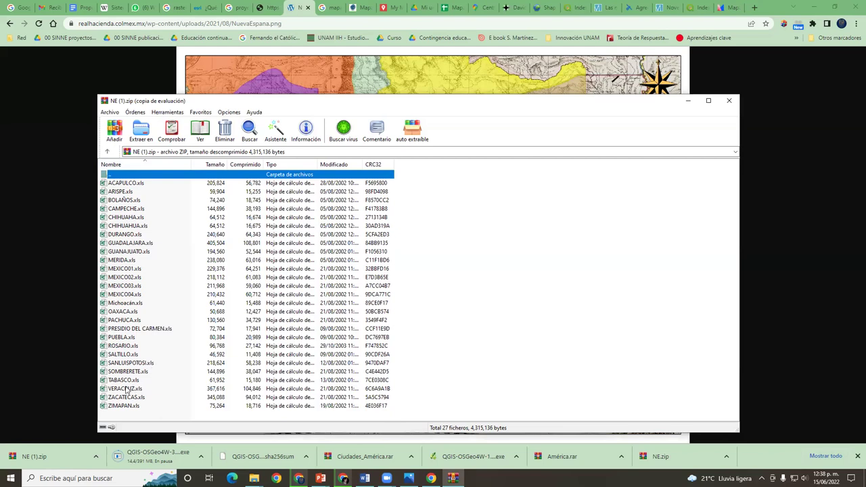
Step: Extract VERACRUZ.xls from the archive to the Desktop (Escritorio)
click(126, 389)
right_click(126, 389)
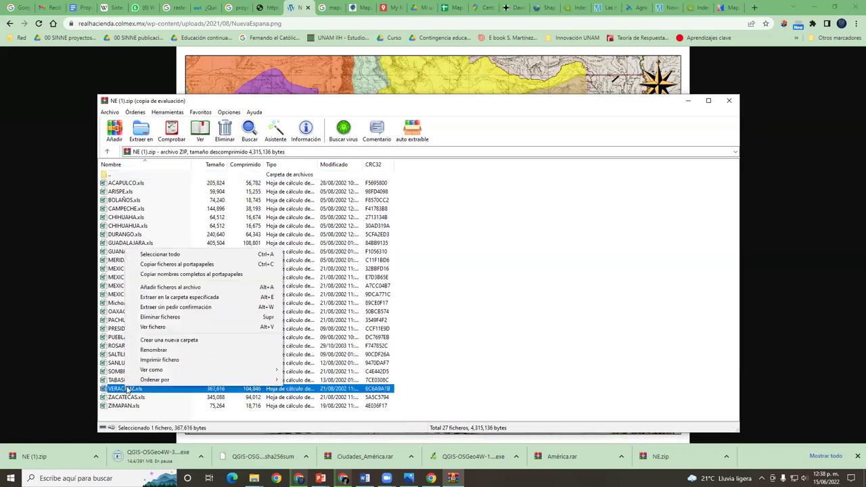
click(195, 298)
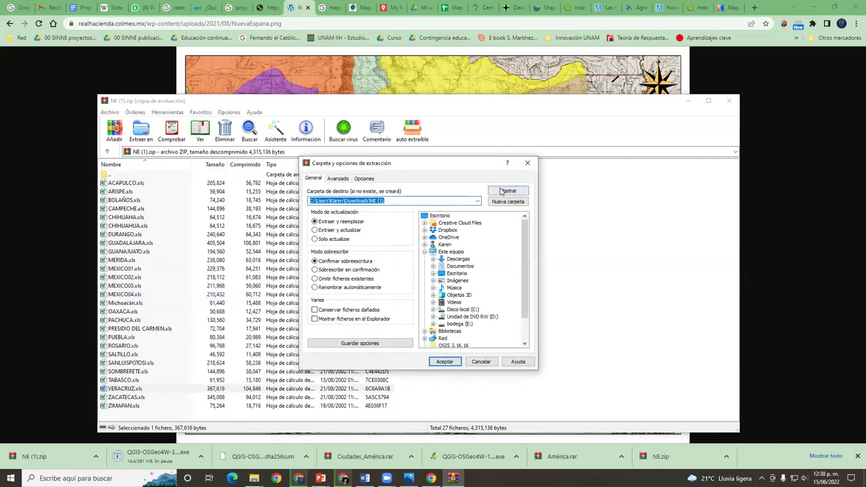
click(442, 216)
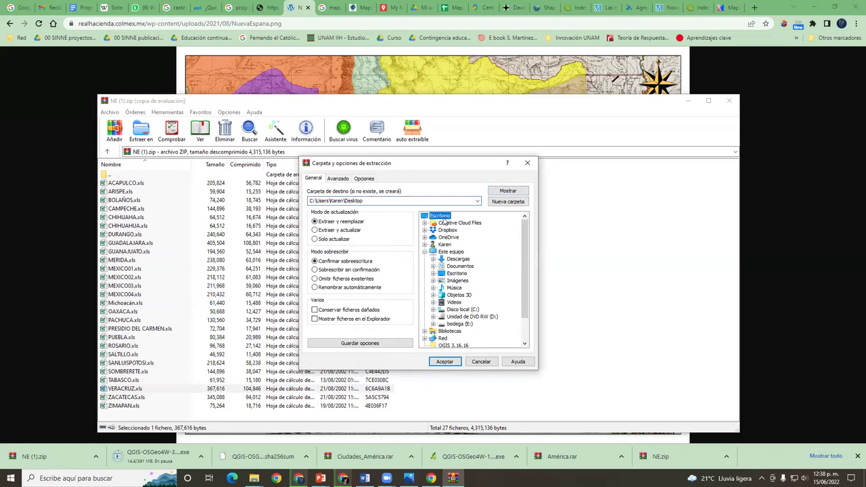
click(440, 362)
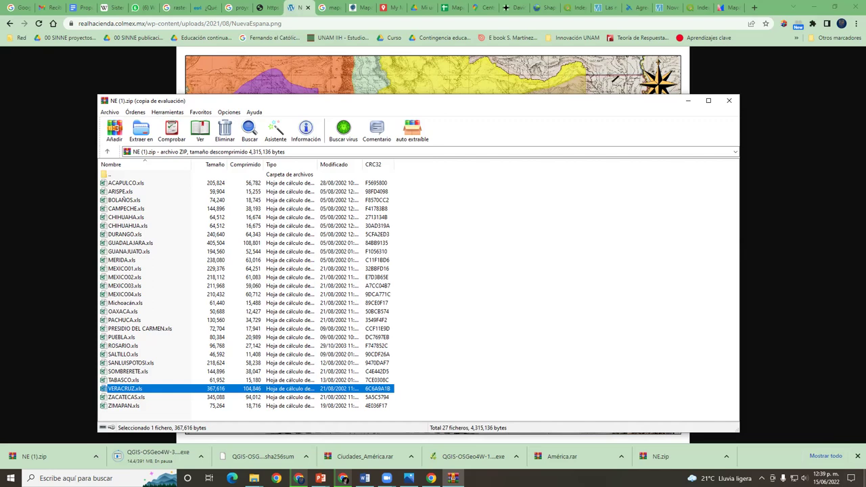
Step: Open the extracted VERACRUZ workbook from the desktop in Excel, maximize its window and enable editing
key(super+d)
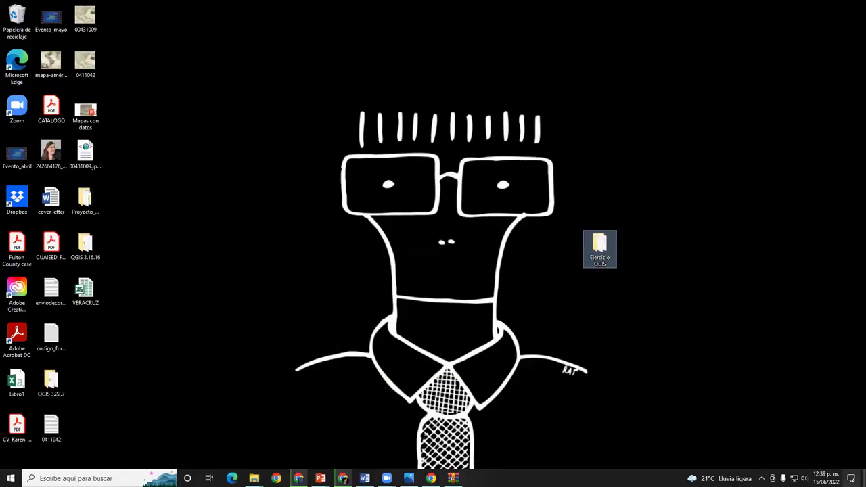
double_click(99, 289)
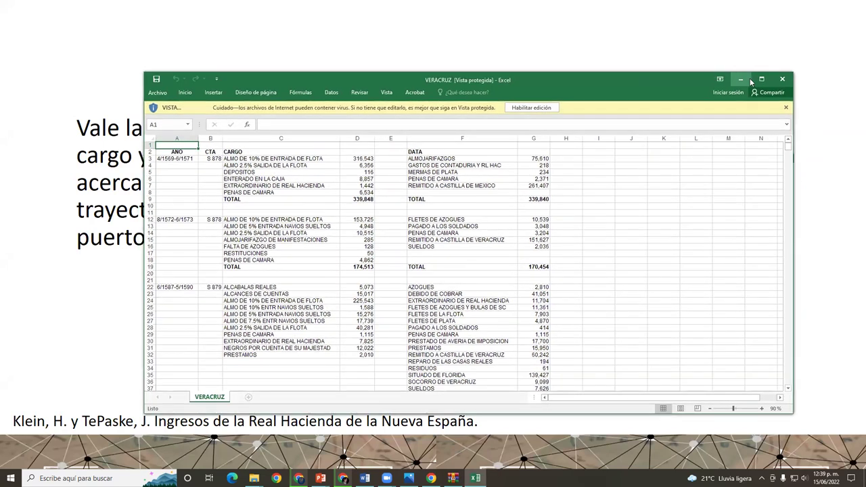
click(760, 80)
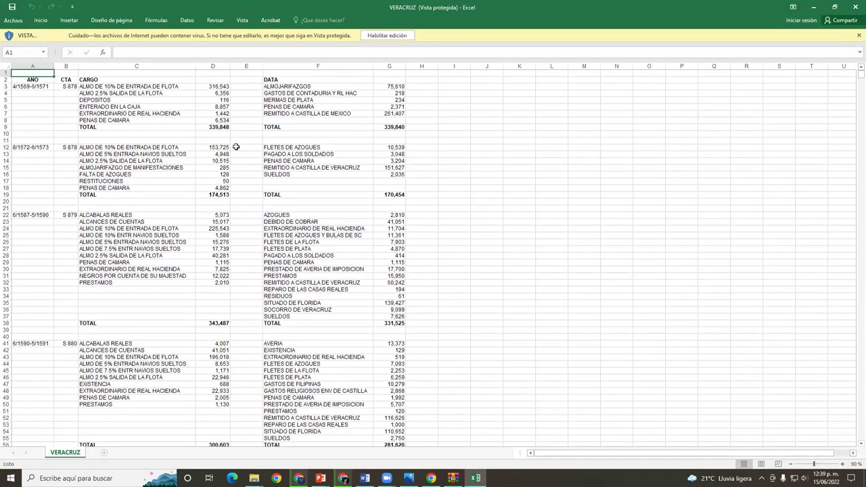
click(387, 35)
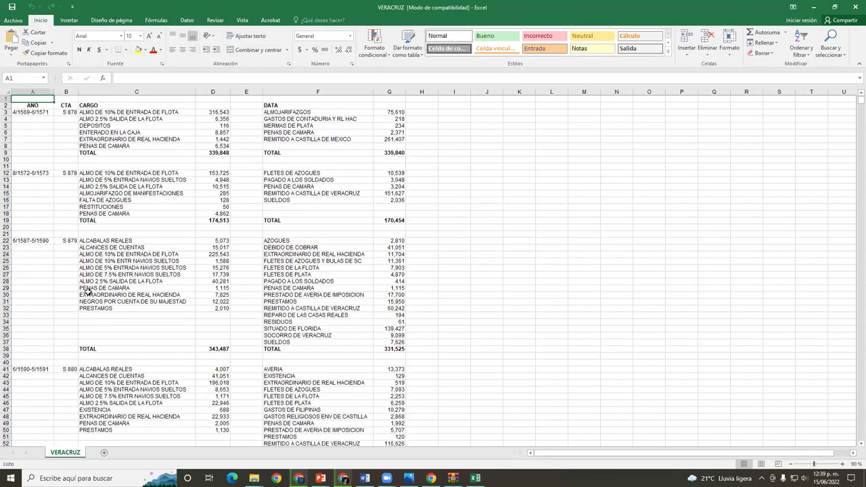
Step: Examine how the VERACRUZ sheet is organized by account period, with its CARGO and DATA columns
scroll(81, 294, down, 2)
scroll(59, 322, down, 20)
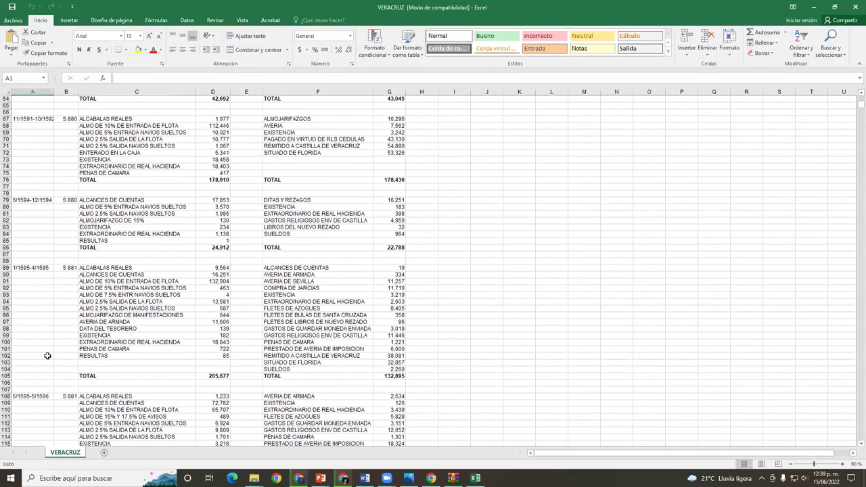
scroll(82, 329, up, 13)
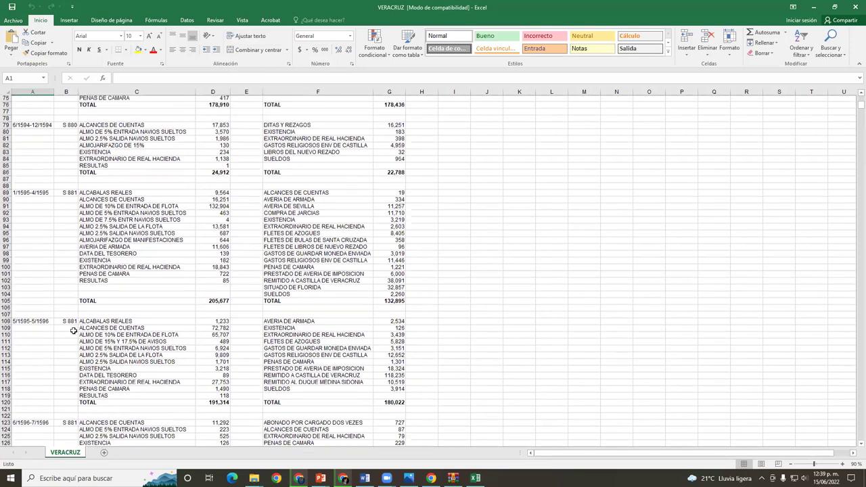
scroll(73, 330, up, 12)
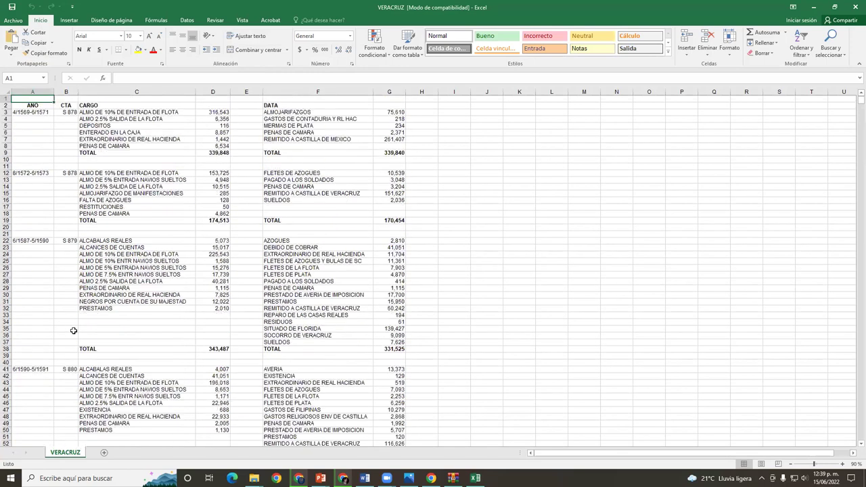
click(98, 113)
click(317, 107)
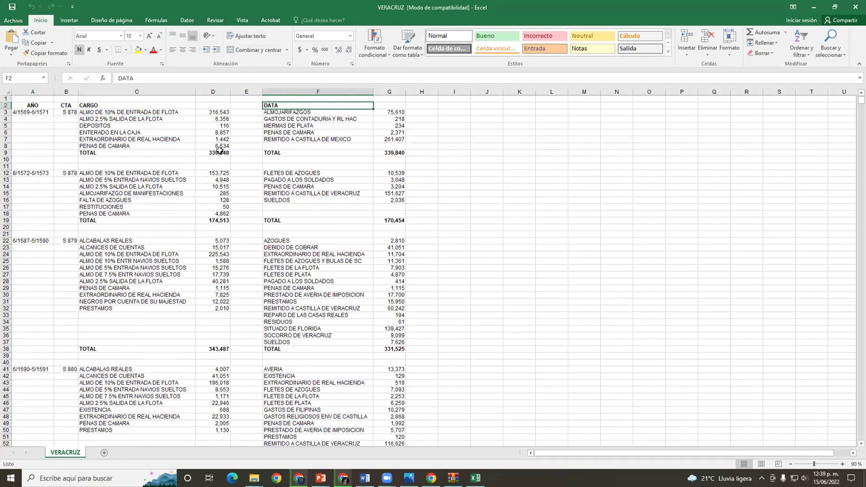
Step: Browse the income and expense entries of the successive account periods through the early 1600s
scroll(166, 283, down, 6)
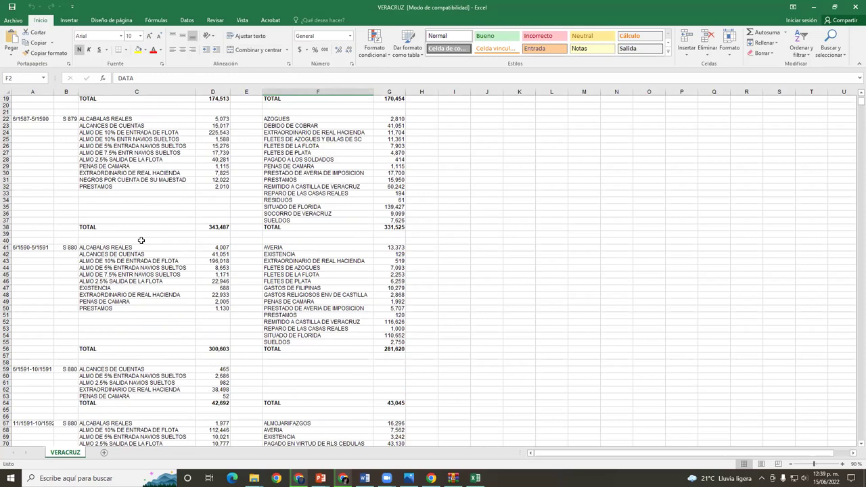
scroll(141, 241, down, 20)
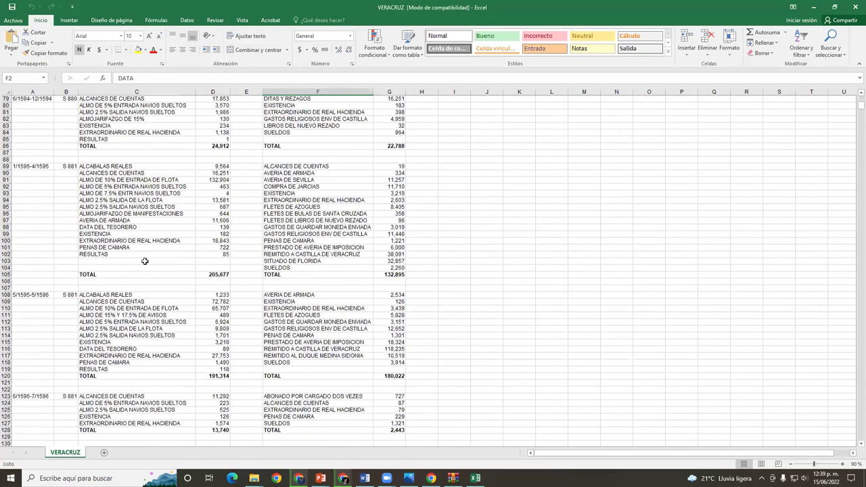
scroll(144, 264, down, 20)
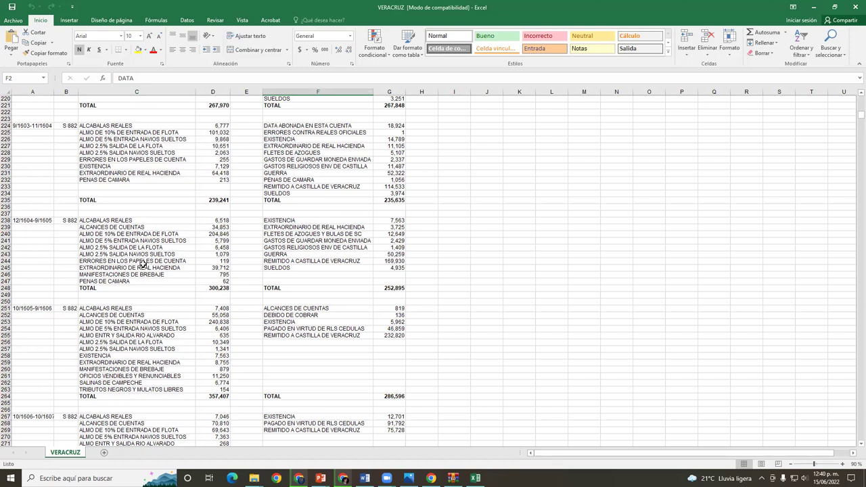
scroll(143, 264, down, 20)
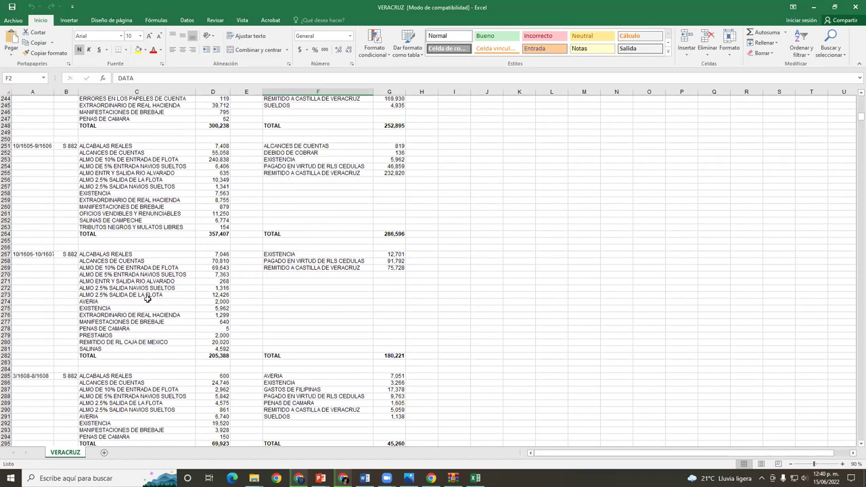
scroll(150, 307, down, 20)
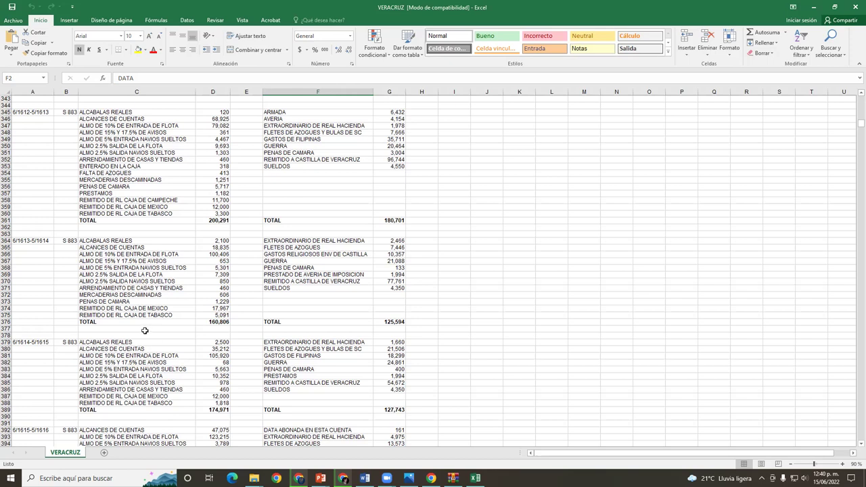
scroll(52, 306, down, 4)
scroll(55, 310, up, 6)
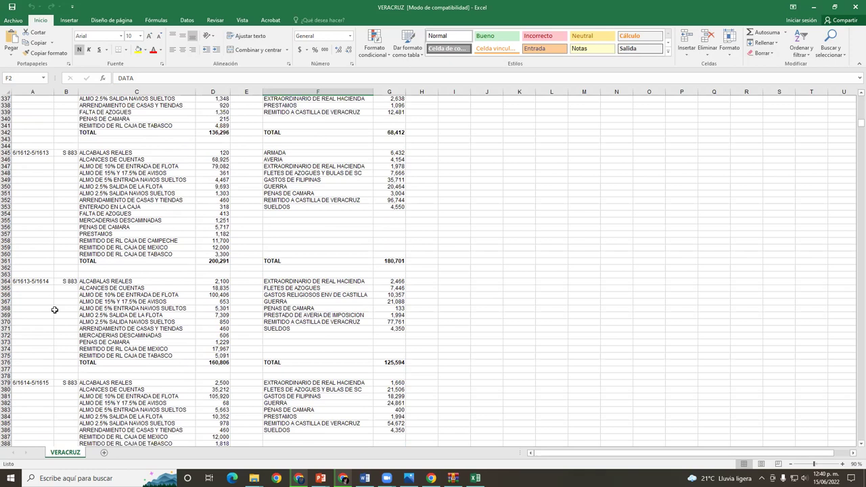
scroll(55, 310, up, 11)
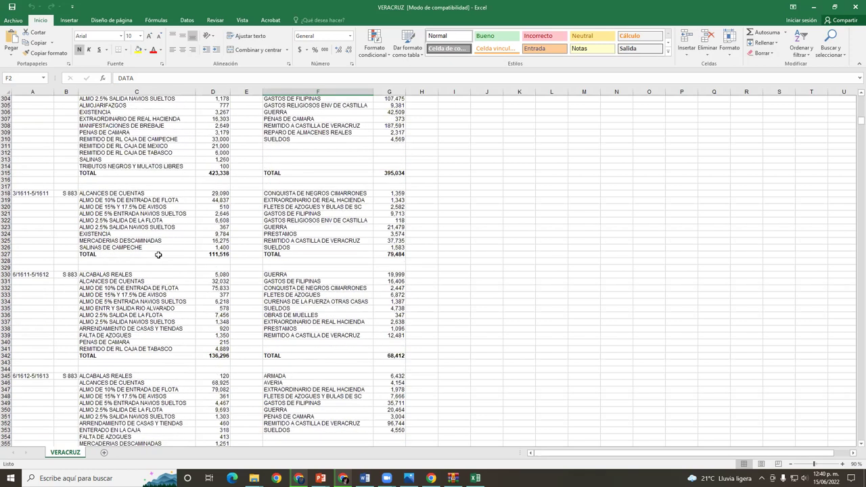
scroll(160, 250, up, 4)
Step: Inspect the 9/1608-9/1609 remittances from Campeche, Mexico and Tabasco and the religious expenses entry, and browse the expenses of the following periods
click(162, 227)
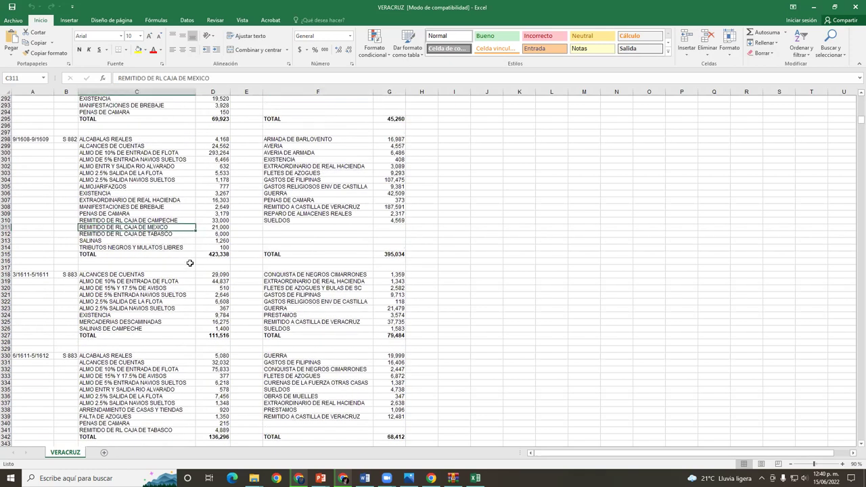
key(Up)
key(Down)
key(Down)
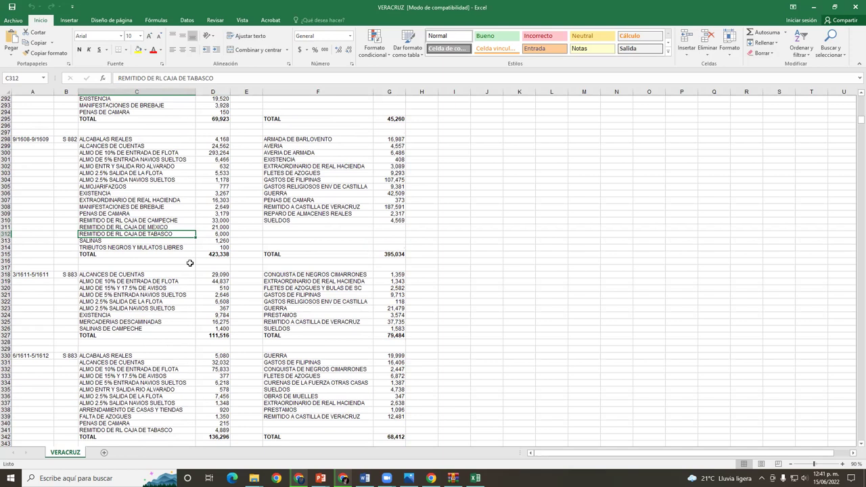
click(364, 189)
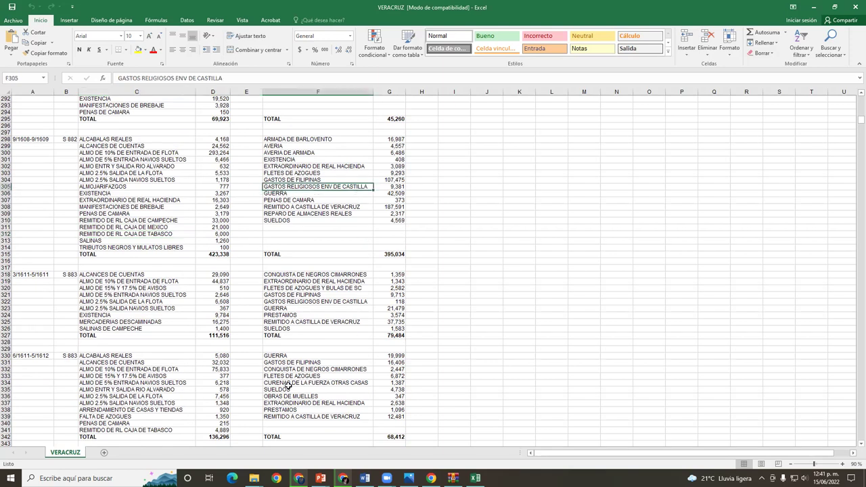
scroll(290, 384, down, 1)
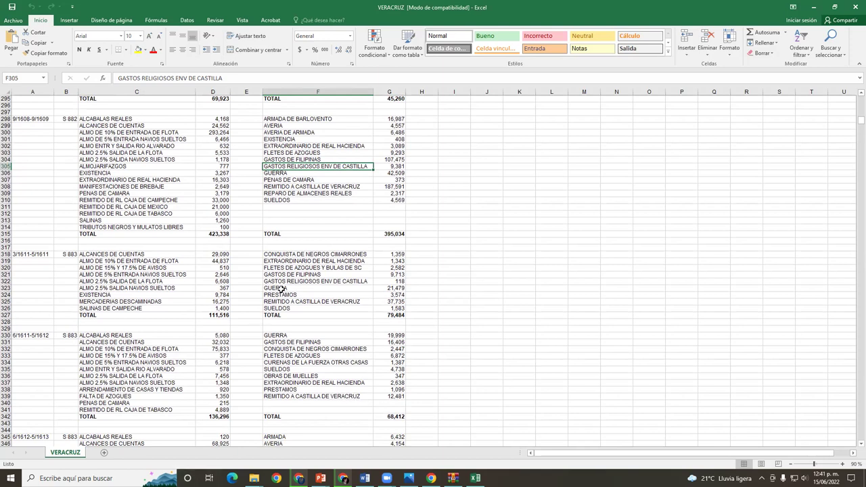
scroll(283, 280, down, 18)
scroll(283, 281, down, 19)
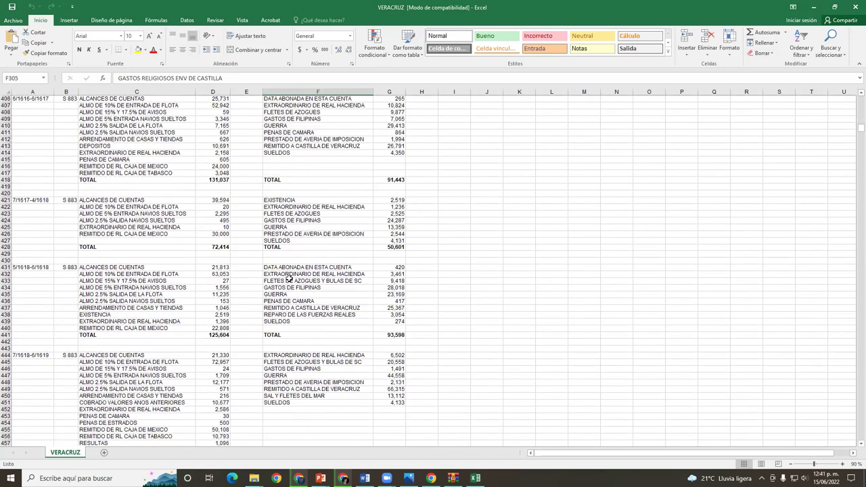